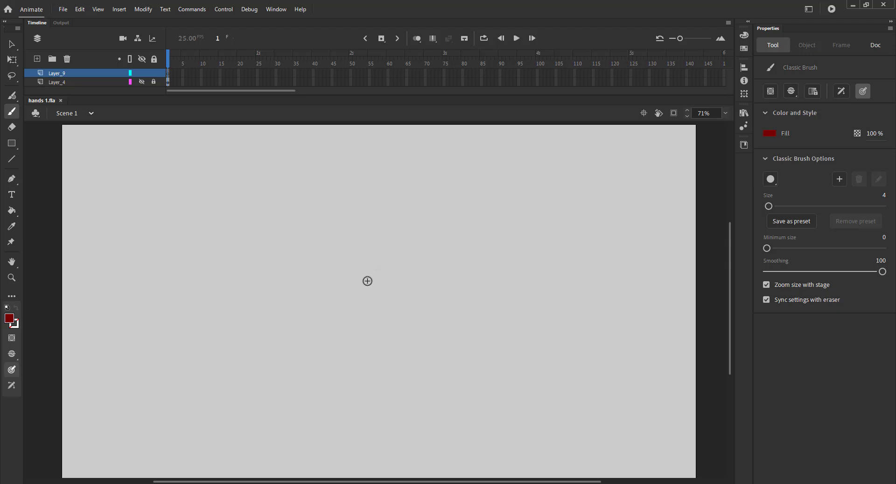
Sketch a rough palm circle and a curved line across its top with the brush, redoing the top line.
drag(351, 210, 327, 224)
drag(279, 188, 340, 194)
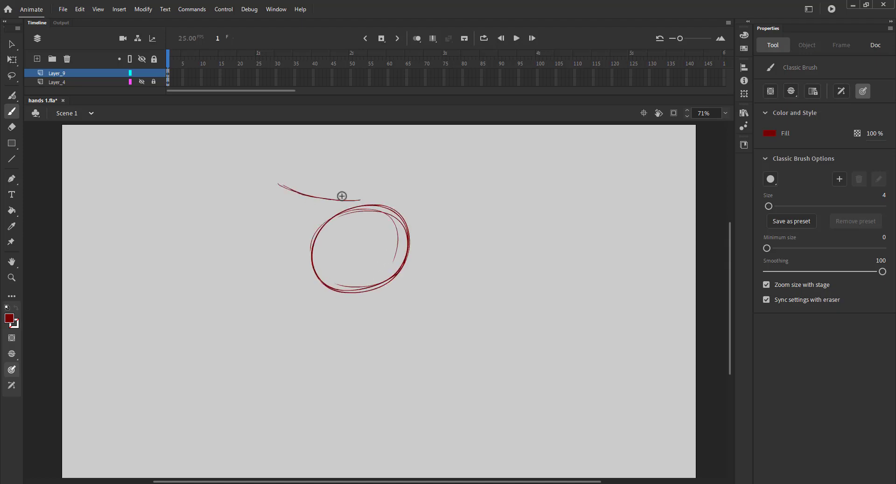
key(ctrl+z)
mouse_move(280, 188)
mouse_down()
mouse_move(409, 203)
mouse_move(347, 201)
mouse_up()
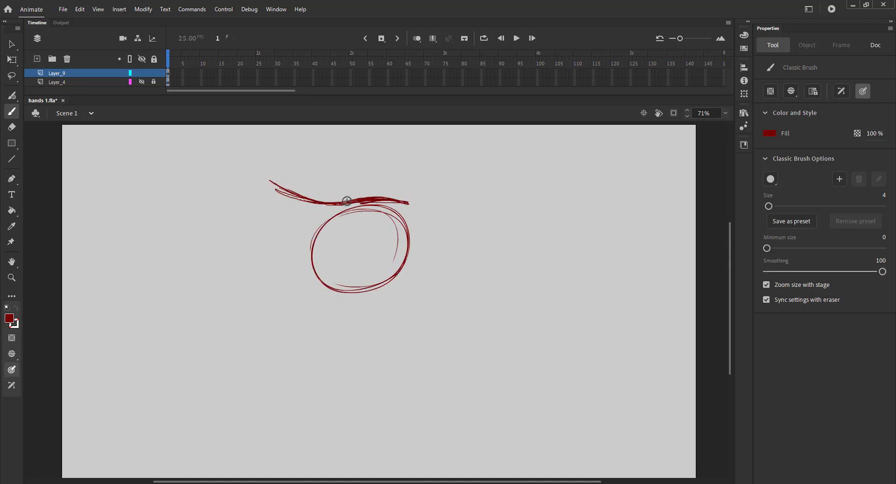
Sketch the extended finger to the right and the wrist and thumb curves below the palm.
drag(441, 194, 466, 227)
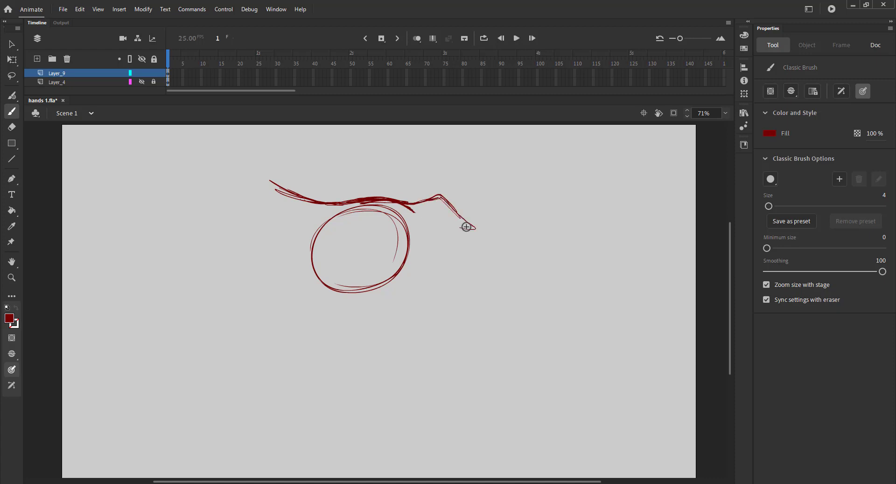
mouse_move(306, 248)
mouse_down()
mouse_move(274, 236)
mouse_move(314, 265)
mouse_up()
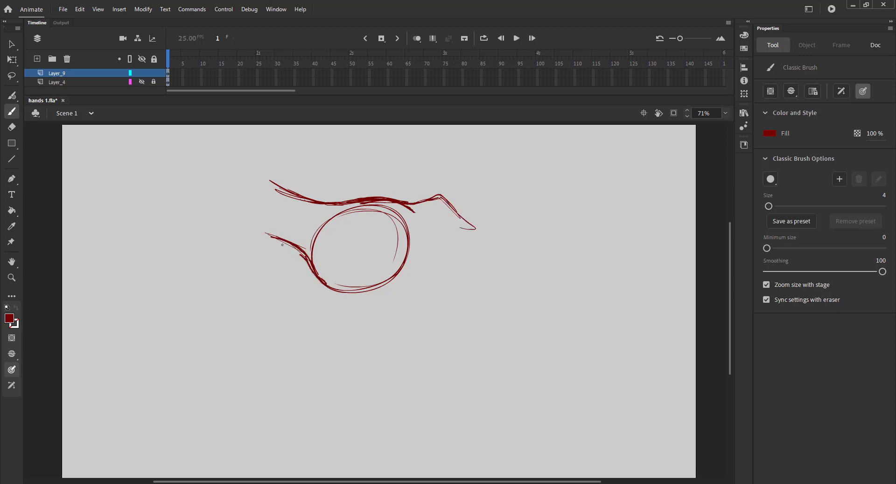
drag(260, 232, 322, 280)
mouse_move(299, 249)
mouse_down()
mouse_move(321, 288)
mouse_move(309, 308)
mouse_move(407, 280)
mouse_up()
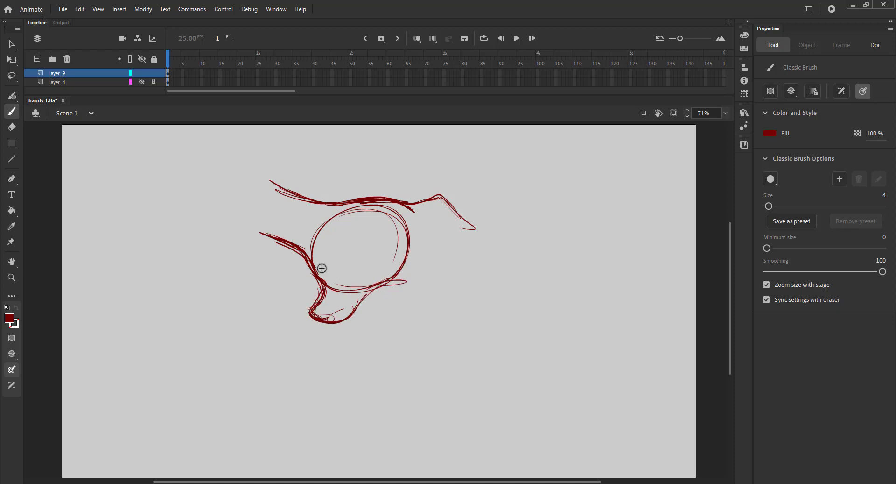
Undo the last two strokes and delete the remaining thumb sketch below the palm.
key(ctrl+z)
key(ctrl+z)
key(v)
drag(418, 352, 261, 297)
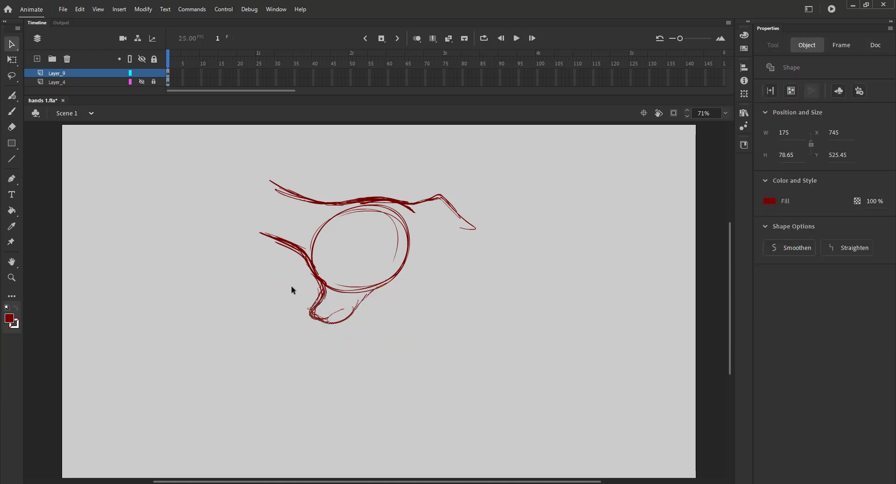
key(Delete)
Sketch the curled fingers tucked inside the palm with several brush strokes.
key(b)
mouse_move(322, 294)
mouse_down()
mouse_move(345, 307)
mouse_move(369, 286)
mouse_move(420, 276)
mouse_up()
drag(386, 240, 437, 254)
mouse_move(426, 244)
mouse_down()
mouse_move(442, 258)
mouse_move(450, 294)
mouse_up()
drag(405, 274, 428, 293)
drag(413, 276, 442, 299)
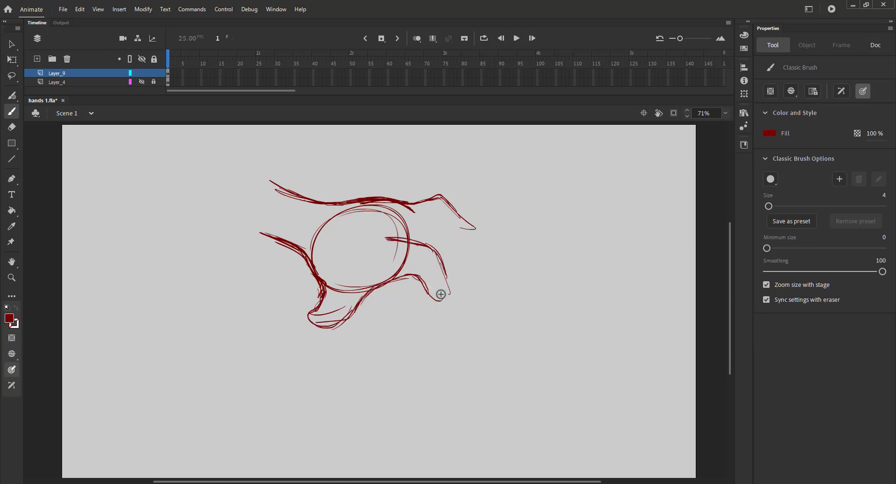
drag(439, 268, 429, 292)
drag(388, 282, 435, 297)
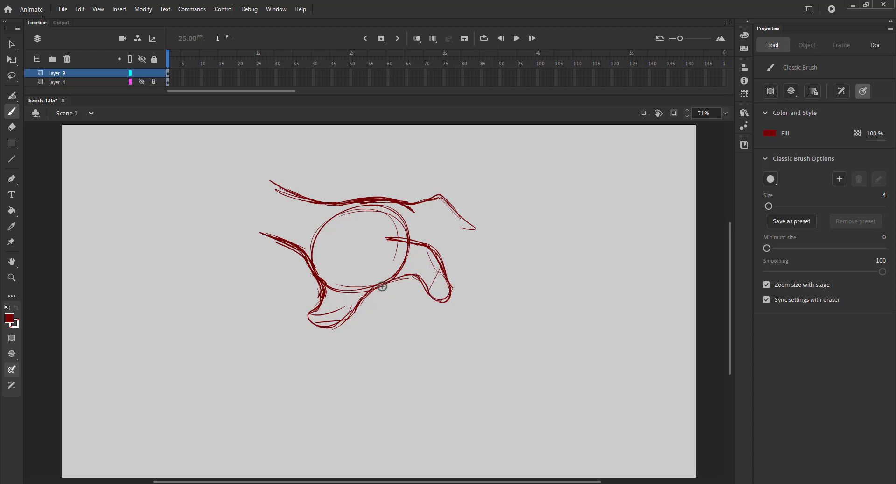
mouse_move(382, 285)
mouse_down()
mouse_move(427, 293)
mouse_move(432, 240)
mouse_up()
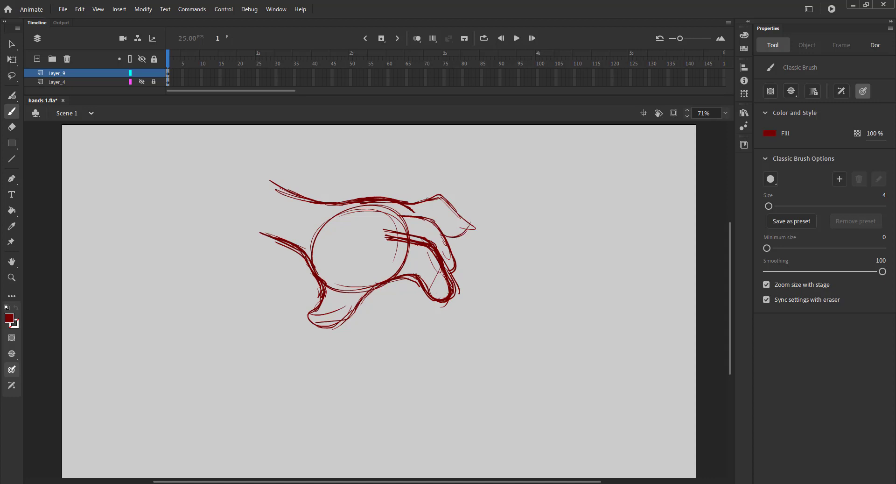
drag(379, 232, 427, 239)
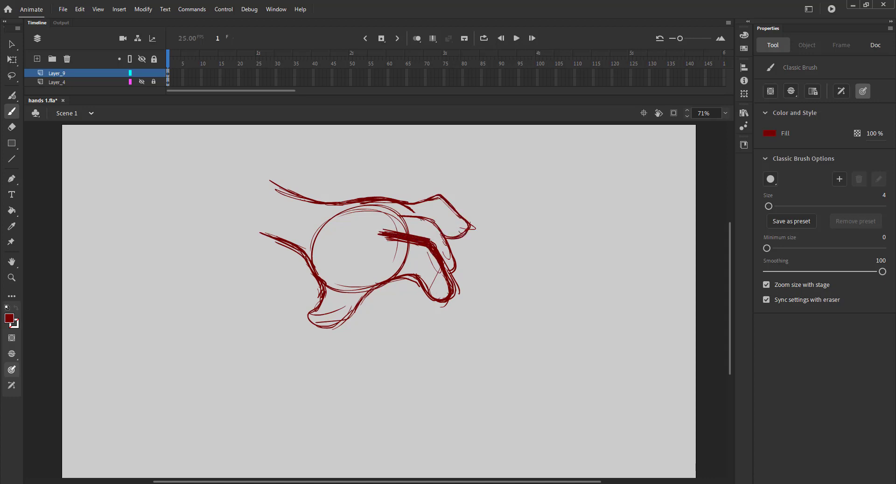
drag(326, 202, 302, 249)
Select and delete the thumb and wrist strokes at the lower left of the hand sketch.
key(v)
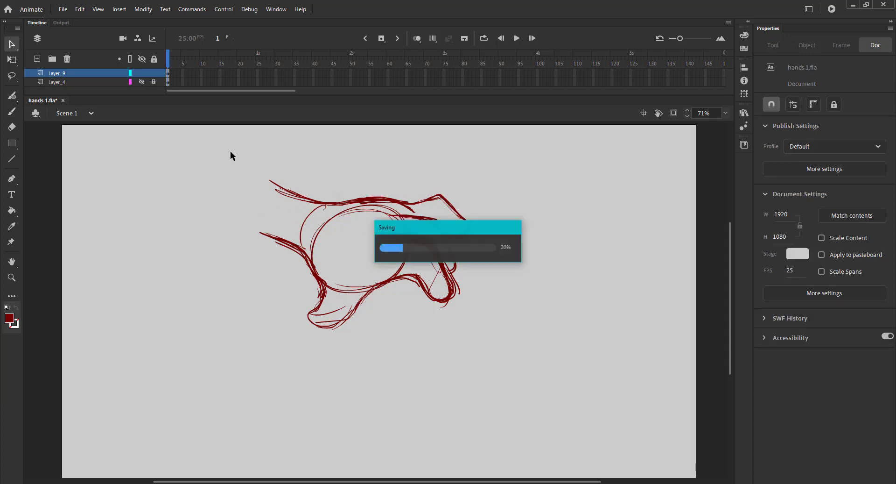
drag(230, 151, 547, 363)
click(378, 262)
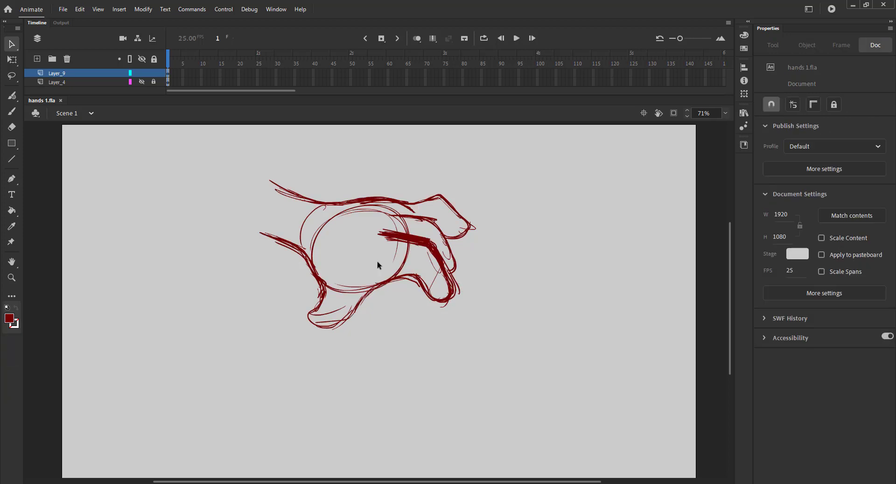
key(e)
key(v)
drag(403, 364, 250, 306)
key(Delete)
mouse_move(362, 359)
mouse_down()
mouse_move(161, 245)
mouse_move(161, 233)
mouse_up()
key(Delete)
Redraw the thumb and lower palm curves of the hand with the brush.
key(b)
mouse_move(343, 205)
mouse_down()
mouse_move(373, 207)
mouse_move(364, 211)
mouse_up()
drag(394, 278, 305, 308)
drag(287, 239, 302, 269)
drag(298, 274, 291, 292)
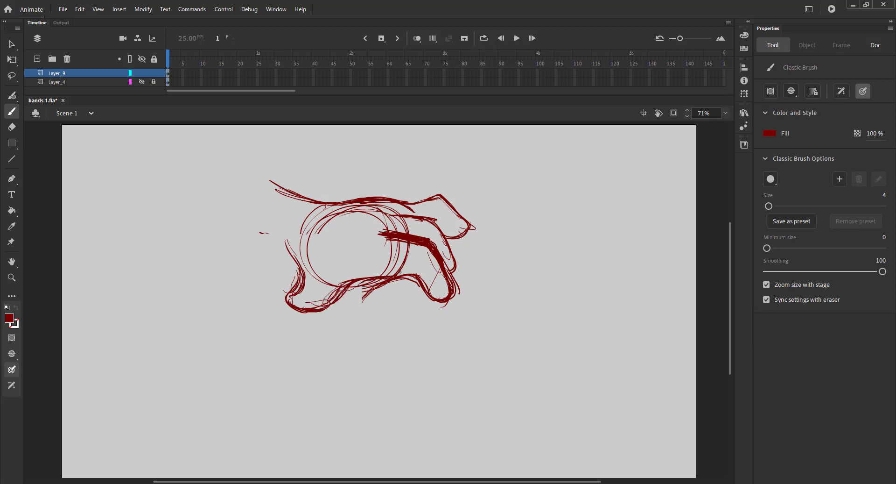
drag(399, 272, 359, 281)
drag(391, 270, 443, 305)
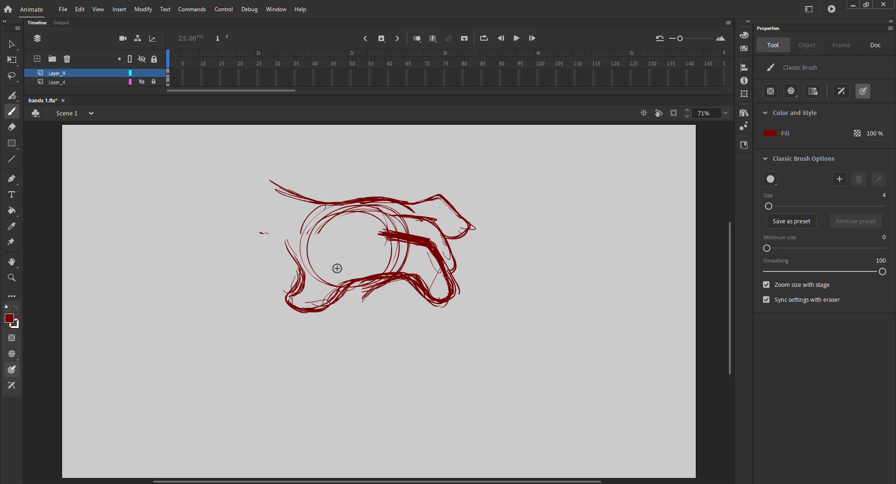
mouse_move(413, 268)
mouse_down()
mouse_move(344, 274)
mouse_move(317, 304)
mouse_up()
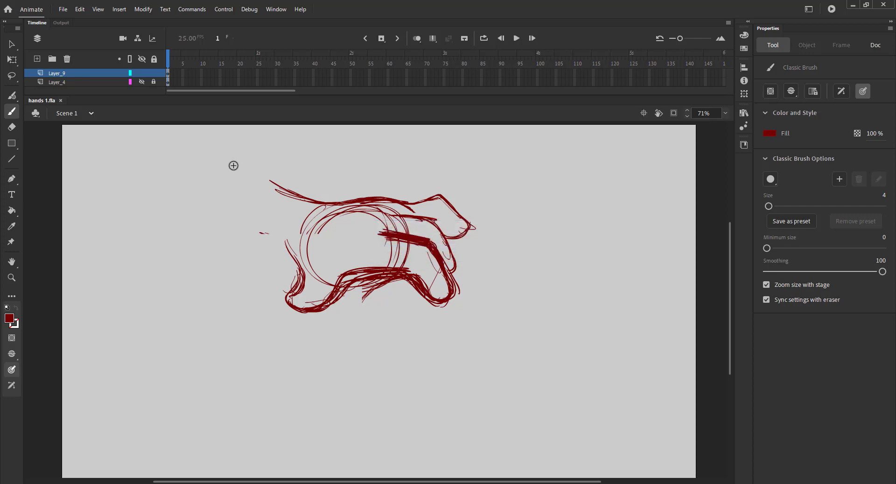
Group the whole first hand sketch and move it to the right edge of the stage.
key(v)
drag(232, 164, 540, 343)
key(ctrl+g)
drag(293, 255, 587, 192)
click(441, 223)
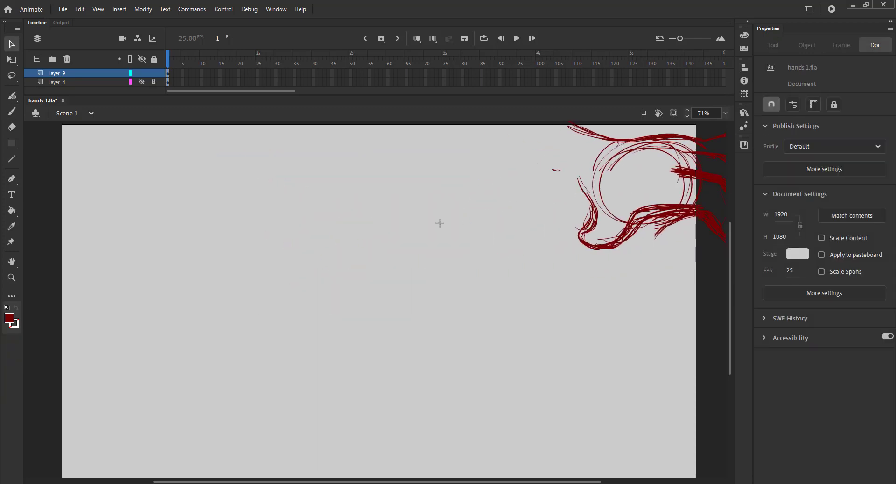
Sketch a second hand with a palm circle and a raised finger pointing up.
key(b)
drag(340, 245, 382, 289)
mouse_move(322, 249)
mouse_down()
mouse_move(400, 184)
mouse_move(399, 197)
mouse_move(391, 185)
mouse_move(383, 220)
mouse_move(408, 185)
mouse_move(389, 222)
mouse_move(390, 269)
mouse_up()
drag(381, 238, 390, 271)
mouse_move(400, 188)
mouse_down()
mouse_move(382, 227)
mouse_move(390, 189)
mouse_up()
key(ctrl+z)
drag(361, 218, 258, 265)
mouse_move(322, 244)
mouse_down()
mouse_move(239, 278)
mouse_move(395, 183)
mouse_move(396, 214)
mouse_up()
Add the extended side finger, curled thumb and lower palm strokes to the second hand.
drag(389, 266, 439, 287)
mouse_move(302, 268)
mouse_down()
mouse_move(231, 287)
mouse_move(286, 293)
mouse_move(218, 304)
mouse_move(237, 286)
mouse_move(297, 295)
mouse_up()
mouse_move(227, 286)
mouse_down()
mouse_move(305, 269)
mouse_move(290, 310)
mouse_up()
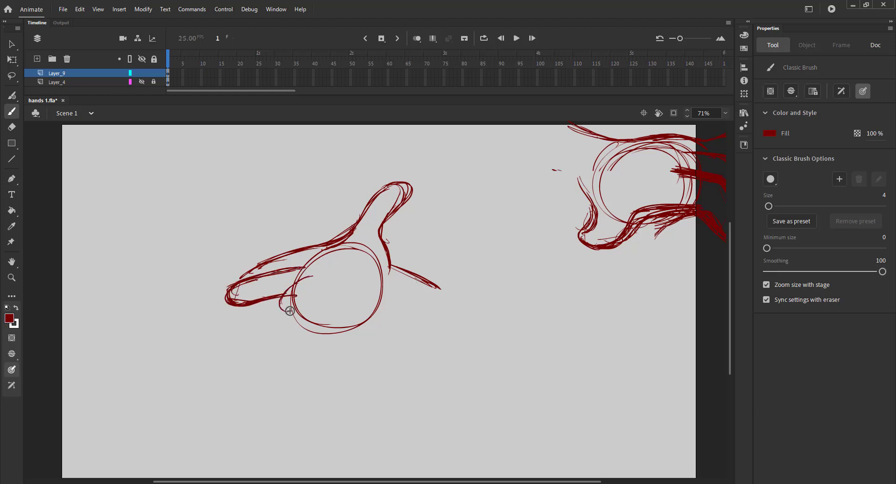
key(ctrl+z)
drag(310, 277, 293, 312)
mouse_move(283, 301)
mouse_down()
mouse_move(313, 327)
mouse_move(373, 320)
mouse_move(322, 273)
mouse_move(308, 301)
mouse_up()
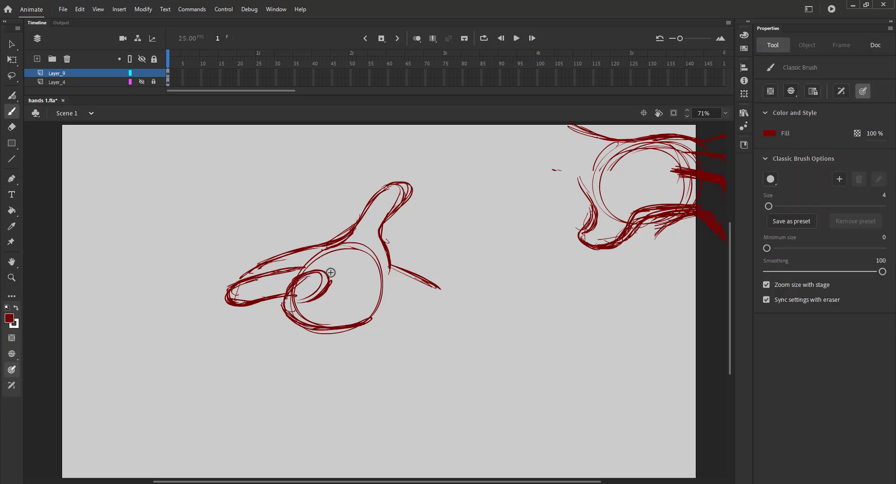
mouse_move(329, 271)
mouse_down()
mouse_move(373, 277)
mouse_move(383, 289)
mouse_move(376, 308)
mouse_move(369, 276)
mouse_move(376, 316)
mouse_move(429, 330)
mouse_up()
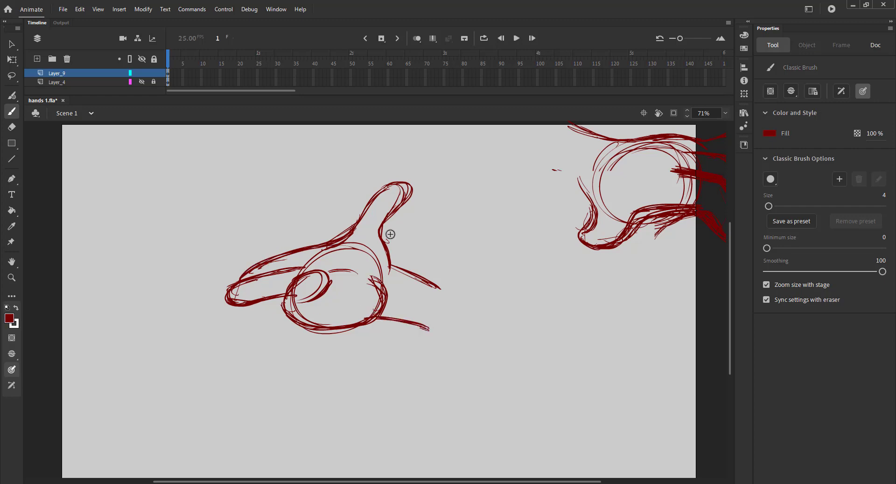
Group the second hand sketch and move it to the lower right of the stage.
key(v)
drag(186, 170, 479, 351)
key(ctrl+g)
drag(292, 322, 656, 379)
Sketch a third hand as a fist with a palm circle and a curled finger.
key(b)
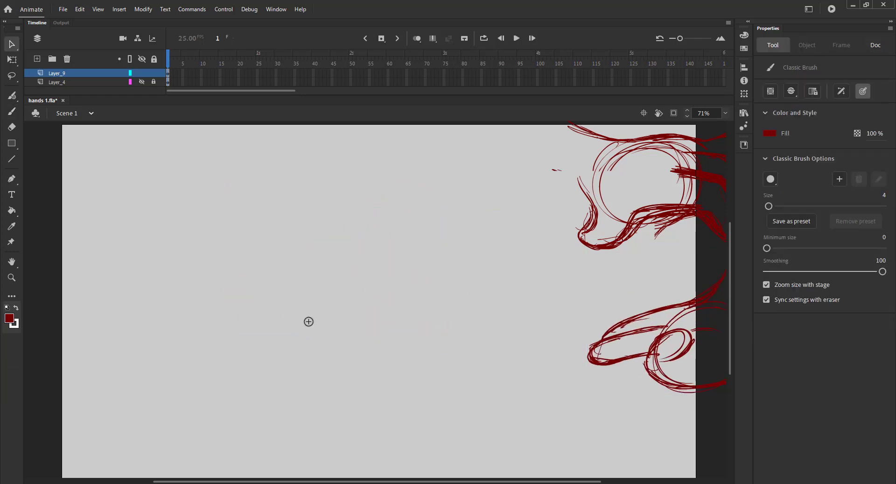
mouse_move(320, 248)
mouse_down()
mouse_move(246, 324)
mouse_move(228, 306)
mouse_up()
mouse_move(239, 236)
mouse_down()
mouse_move(326, 239)
mouse_move(326, 286)
mouse_move(301, 288)
mouse_up()
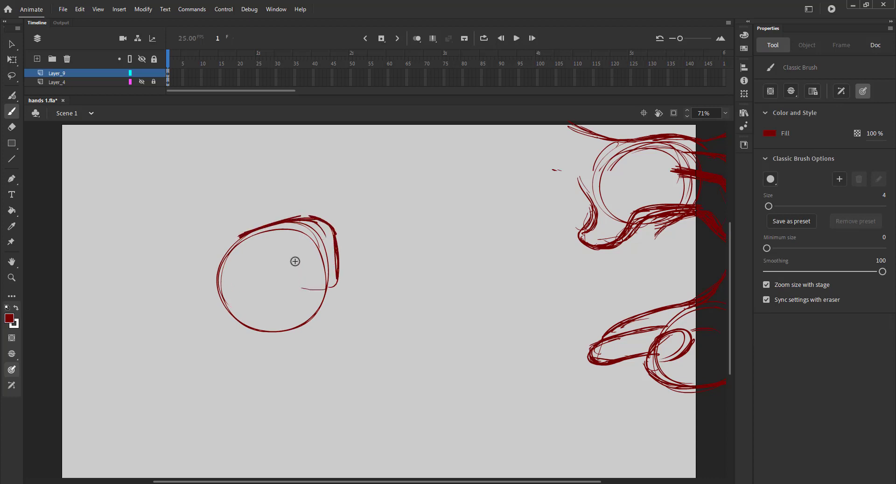
mouse_move(301, 257)
mouse_down()
mouse_move(280, 275)
mouse_move(327, 292)
mouse_move(340, 284)
mouse_up()
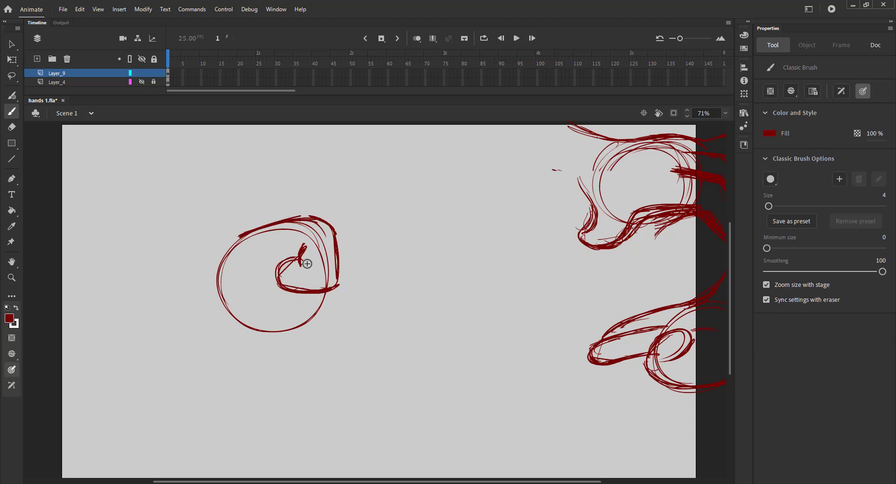
mouse_move(353, 237)
mouse_down()
mouse_move(354, 289)
mouse_move(339, 282)
mouse_move(354, 324)
mouse_move(289, 307)
mouse_up()
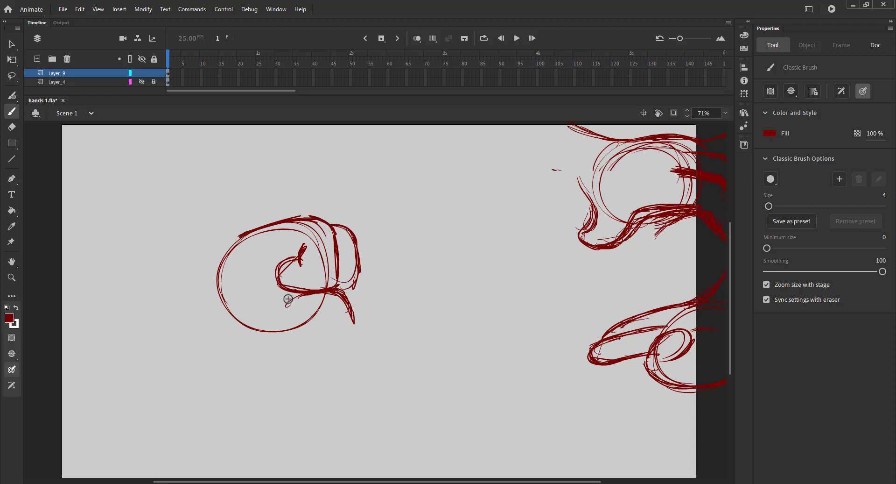
Add knuckle, finger and wrist strokes to the fist sketch.
drag(340, 320, 327, 299)
mouse_move(220, 277)
mouse_down()
mouse_move(250, 323)
mouse_move(309, 326)
mouse_up()
mouse_move(288, 332)
mouse_down()
mouse_move(339, 299)
mouse_move(330, 321)
mouse_up()
drag(276, 292, 284, 297)
drag(218, 278, 261, 328)
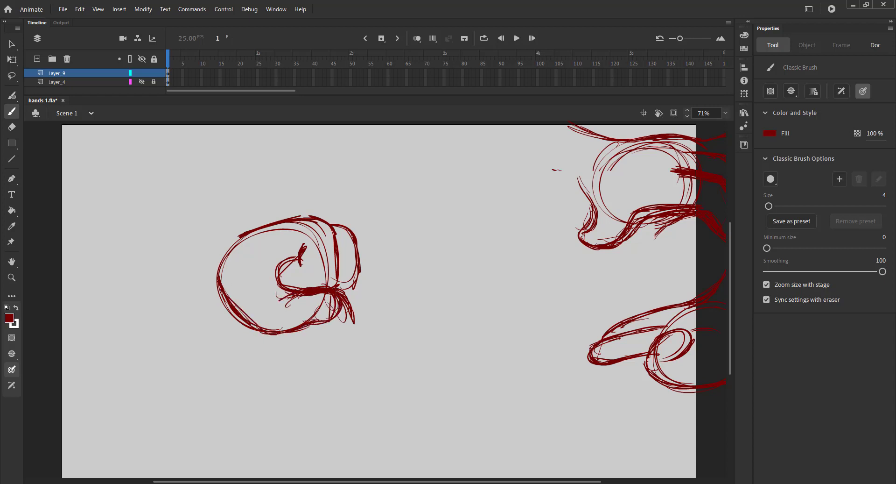
mouse_move(356, 235)
mouse_down()
mouse_move(370, 256)
mouse_move(358, 293)
mouse_up()
mouse_move(247, 322)
mouse_down()
mouse_move(222, 284)
mouse_move(165, 316)
mouse_up()
drag(239, 233, 166, 258)
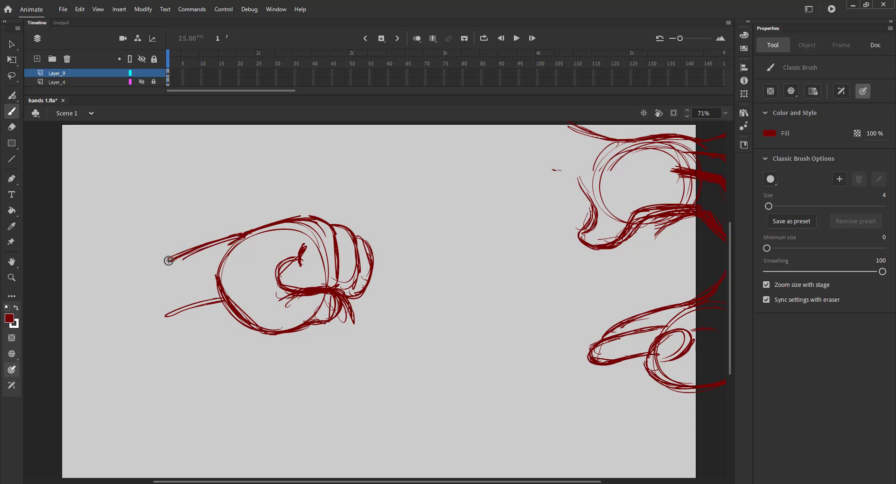
Select the fist sketch, then set the brush fill colour to black.
key(v)
drag(122, 196, 429, 397)
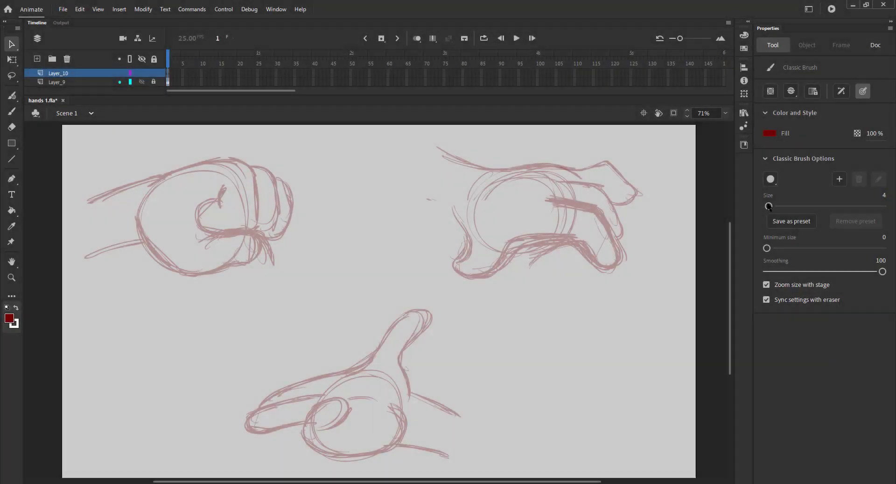
click(770, 133)
click(623, 173)
Save the file and ink the top outline of the upper-right hand in black.
key(z)
drag(415, 144, 695, 315)
key(b)
key(ctrl+s)
mouse_move(189, 146)
mouse_down()
mouse_move(380, 184)
mouse_move(575, 201)
mouse_move(551, 263)
mouse_up()
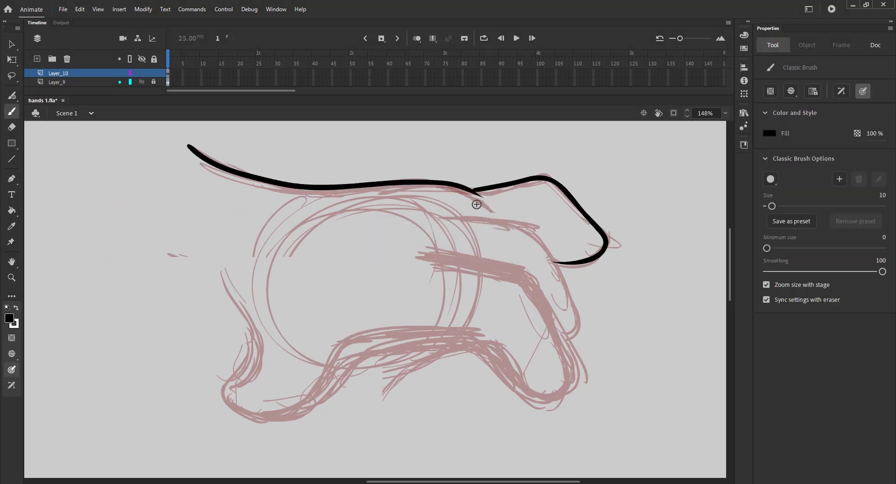
Ink the upper curled finger line of the upper-right hand, redoing the stroke once.
drag(445, 216, 517, 220)
key(ctrl+z)
mouse_move(444, 216)
mouse_down()
mouse_move(563, 281)
mouse_move(558, 322)
mouse_up()
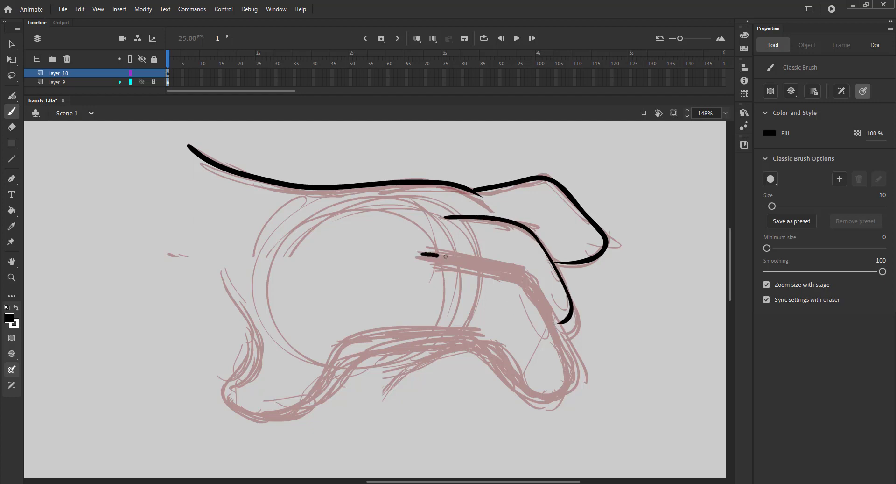
Ink the remaining finger and lower palm outlines of the upper-right hand.
mouse_move(446, 256)
mouse_down()
mouse_move(552, 321)
mouse_move(545, 396)
mouse_up()
mouse_move(369, 332)
mouse_down()
mouse_move(432, 333)
mouse_move(553, 398)
mouse_up()
mouse_move(458, 248)
mouse_down()
mouse_move(466, 223)
mouse_move(548, 152)
mouse_up()
mouse_move(308, 174)
mouse_down()
mouse_move(341, 280)
mouse_move(375, 328)
mouse_move(479, 236)
mouse_up()
key(ctrl+2)
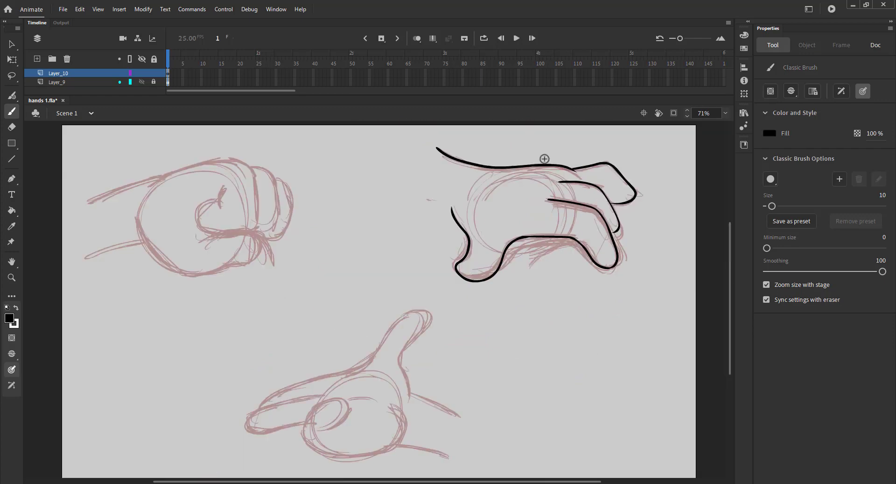
Touch up the joint in the top outline of the upper-right hand and save the file.
drag(545, 158, 640, 190)
drag(231, 264, 298, 265)
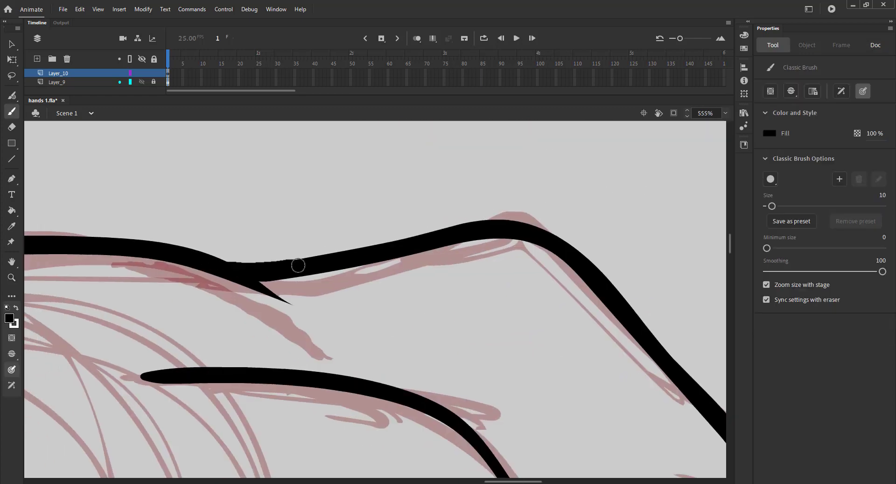
key(ctrl+2)
key(ctrl+s)
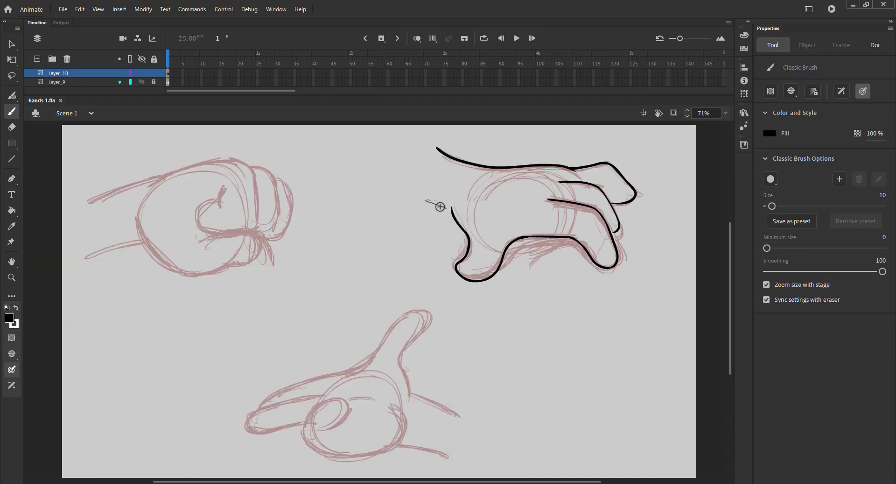
Rework the short stroke at the wrist end of the upper-right hand and save the file.
drag(440, 206, 424, 200)
key(ctrl+z)
key(ctrl+z)
drag(437, 149, 422, 194)
key(ctrl+s)
Ink the side finger line and the raised finger outline of the lower pointing hand.
key(space)
drag(361, 223, 469, 159)
key(z)
drag(335, 236, 683, 420)
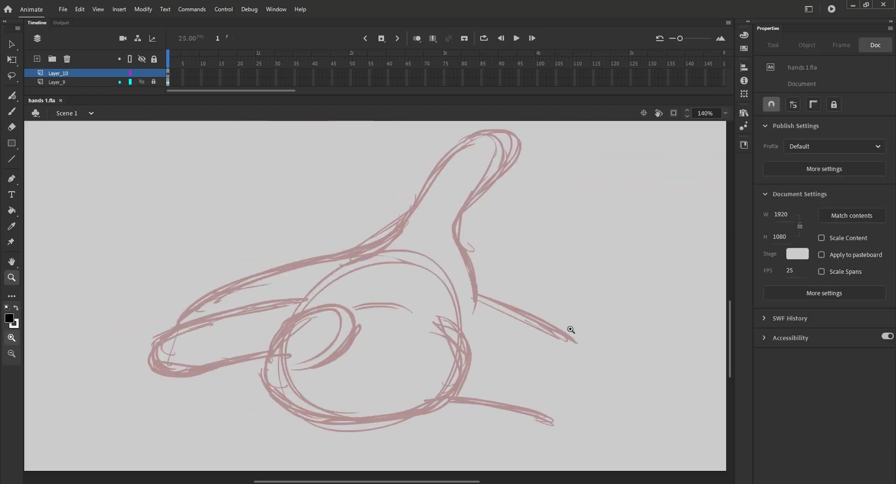
key(b)
mouse_move(474, 293)
mouse_down()
mouse_move(589, 332)
mouse_move(570, 335)
mouse_up()
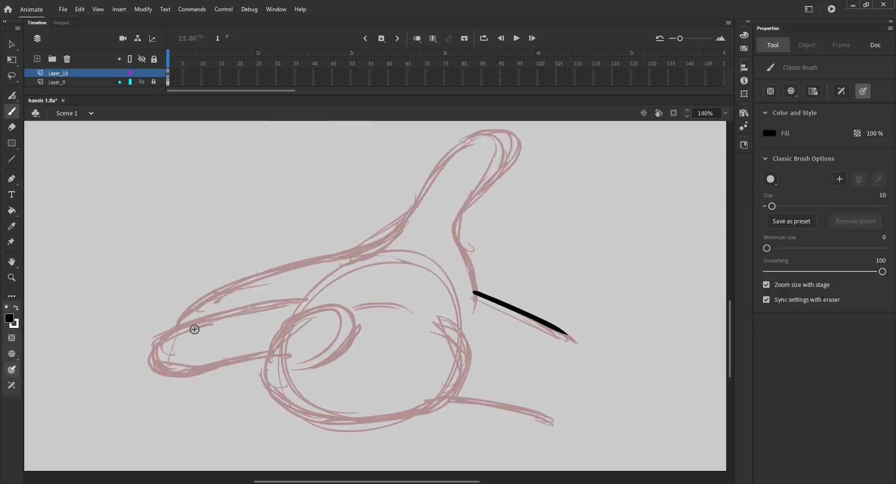
mouse_move(178, 329)
mouse_down()
mouse_move(275, 272)
mouse_move(443, 150)
mouse_move(467, 197)
mouse_move(462, 250)
mouse_up()
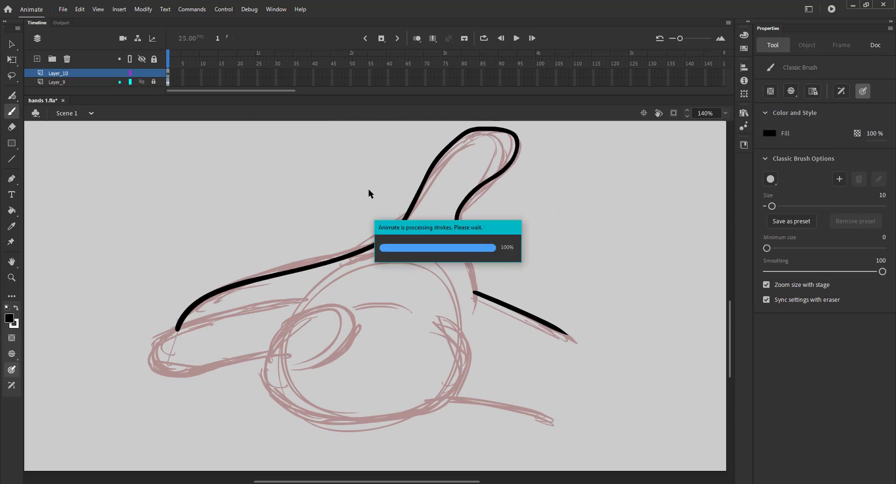
Undo and redraw the raised finger outline starting from the top of the palm.
key(ctrl+z)
mouse_move(373, 244)
mouse_down()
mouse_move(460, 153)
mouse_move(476, 266)
mouse_move(376, 242)
mouse_move(509, 132)
mouse_move(468, 200)
mouse_move(473, 289)
mouse_up()
key(ctrl+z)
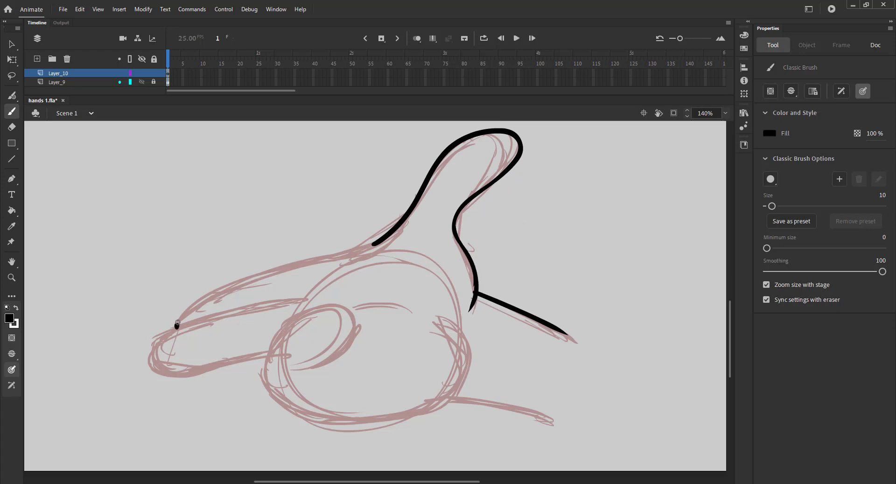
Ink the upper outline of the back of the hand and the pointing finger of the lower hand.
mouse_move(177, 324)
mouse_down()
mouse_move(300, 261)
mouse_move(366, 246)
mouse_up()
drag(252, 293, 317, 216)
mouse_move(372, 220)
mouse_down()
mouse_move(224, 298)
mouse_move(344, 274)
mouse_up()
key(ctrl+z)
mouse_move(368, 222)
mouse_down()
mouse_move(219, 269)
mouse_move(252, 295)
mouse_move(399, 276)
mouse_move(354, 244)
mouse_move(359, 327)
mouse_move(529, 276)
mouse_move(501, 242)
mouse_up()
key(ctrl+2)
drag(404, 361, 405, 279)
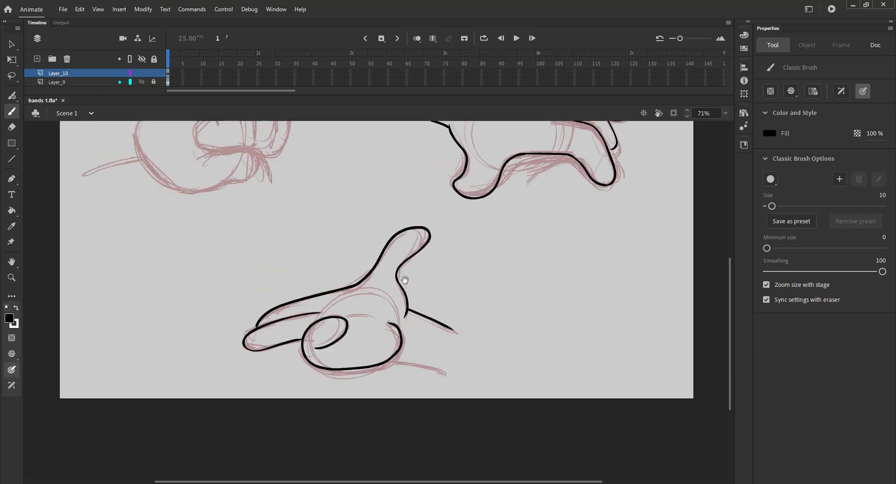
key(ctrl+z)
Ink the curled thumb, palm and wrist lines of the lower pointing hand and save the file.
key(ctrl+space)
drag(220, 286, 485, 400)
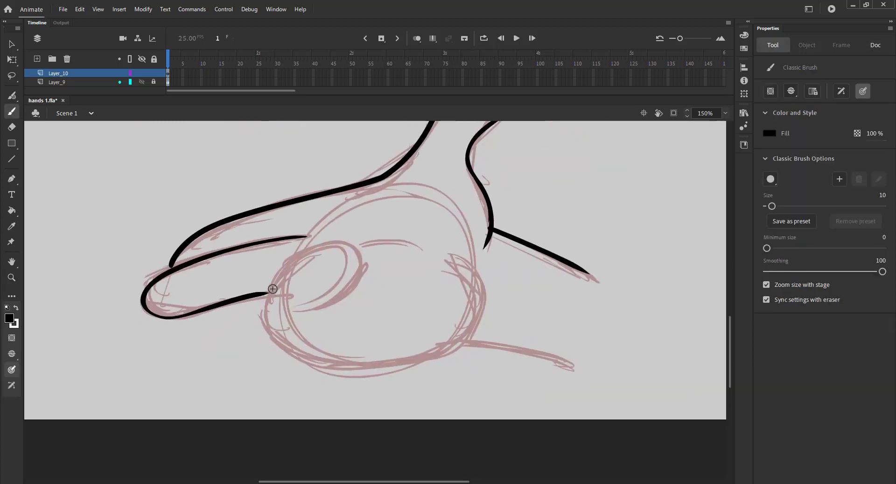
mouse_move(272, 292)
mouse_down()
mouse_move(366, 263)
mouse_move(317, 304)
mouse_move(319, 361)
mouse_move(434, 256)
mouse_up()
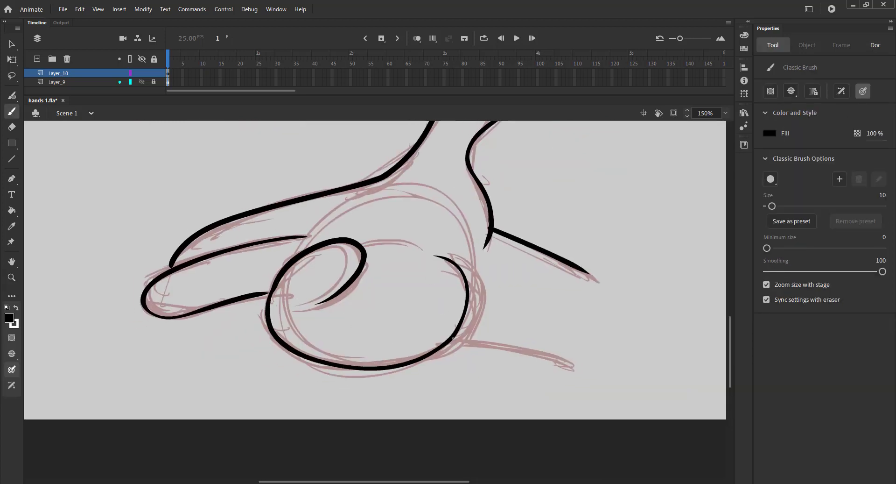
drag(452, 336, 569, 366)
key(ctrl+2)
key(ctrl+s)
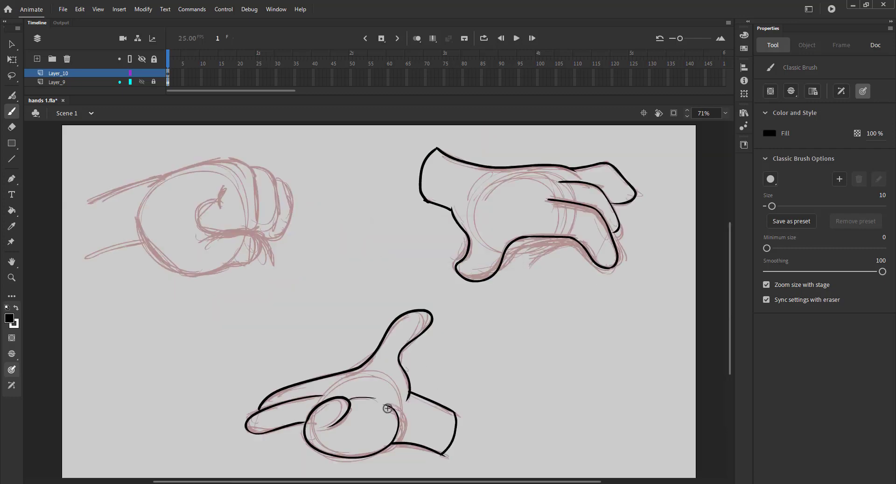
Zoom in on the upper-left fist and ink its top outline, knuckle line and thumb curve.
key(z)
drag(72, 156, 427, 324)
drag(307, 280, 328, 280)
key(ctrl+2)
drag(68, 148, 423, 314)
drag(234, 251, 306, 239)
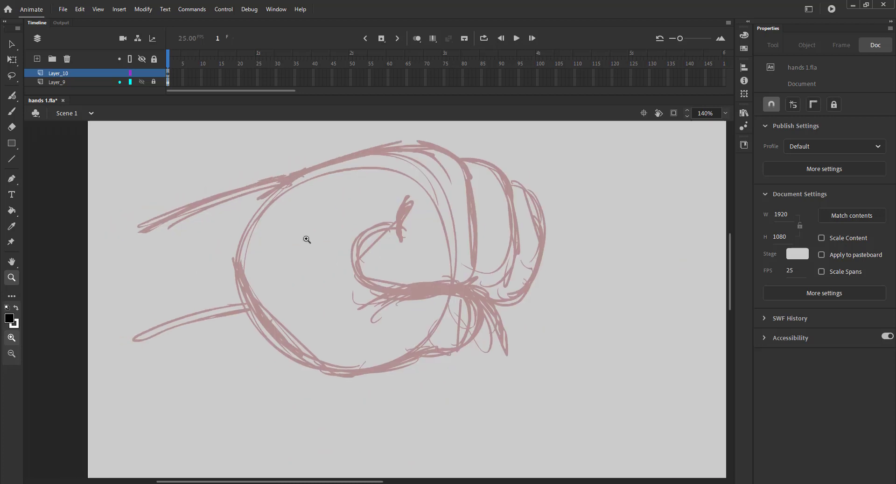
key(b)
mouse_move(260, 198)
mouse_down()
mouse_move(430, 143)
mouse_move(460, 164)
mouse_move(474, 267)
mouse_move(465, 284)
mouse_up()
mouse_move(364, 306)
mouse_down()
mouse_move(463, 281)
mouse_move(402, 361)
mouse_up()
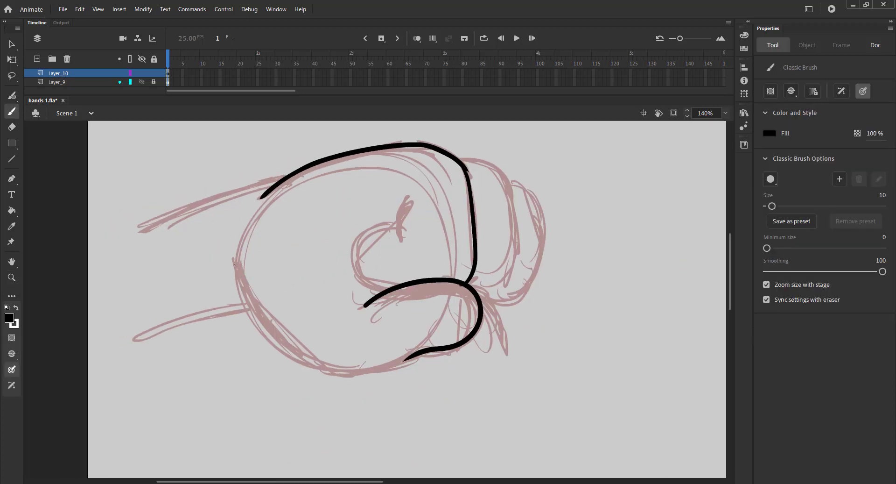
Ink the fist's lower palm outline, the thumb tip and the first folded finger.
mouse_move(234, 263)
mouse_down()
mouse_move(355, 368)
mouse_move(443, 344)
mouse_up()
mouse_move(397, 225)
mouse_down()
mouse_move(366, 231)
mouse_move(394, 291)
mouse_up()
key(ctrl+z)
drag(408, 197, 405, 242)
mouse_move(460, 161)
mouse_down()
mouse_move(487, 165)
mouse_move(477, 286)
mouse_up()
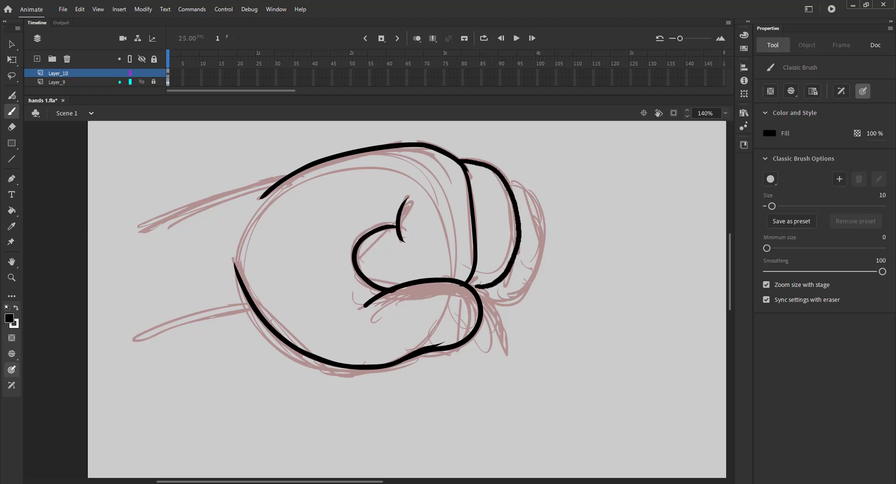
Ink the outermost folded finger and the two wrist lines of the fist.
mouse_move(512, 183)
mouse_down()
mouse_move(542, 233)
mouse_move(472, 286)
mouse_up()
key(ctrl+z)
drag(511, 183, 483, 282)
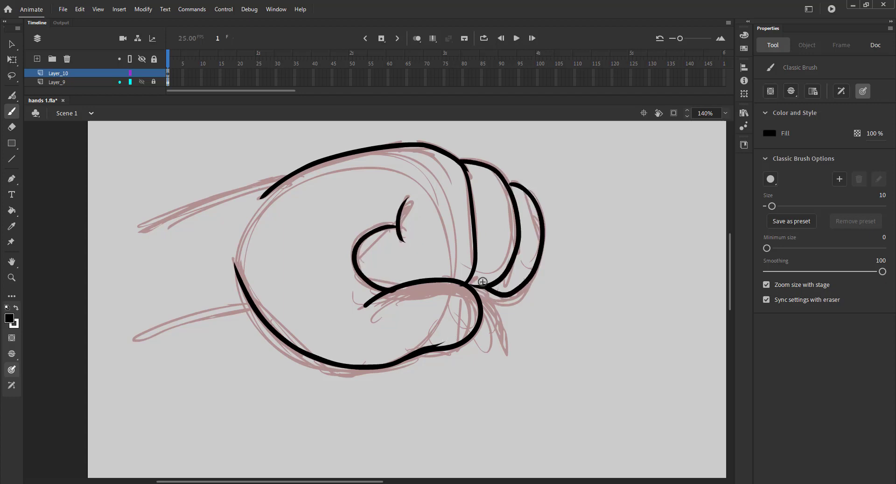
drag(133, 341, 255, 309)
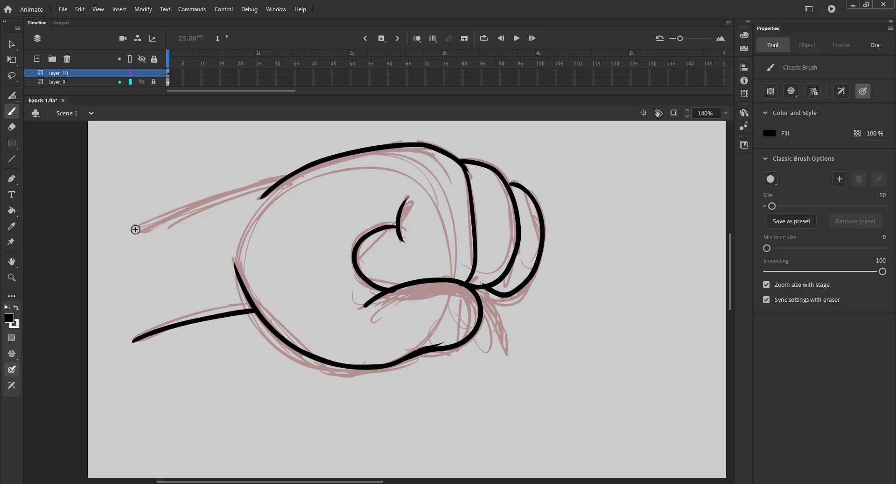
mouse_move(136, 228)
mouse_down()
mouse_move(287, 177)
mouse_move(131, 250)
mouse_move(147, 333)
mouse_up()
Erase the overlapping stroke end at the fist's wrist corner and save the file.
key(z)
drag(106, 312, 212, 362)
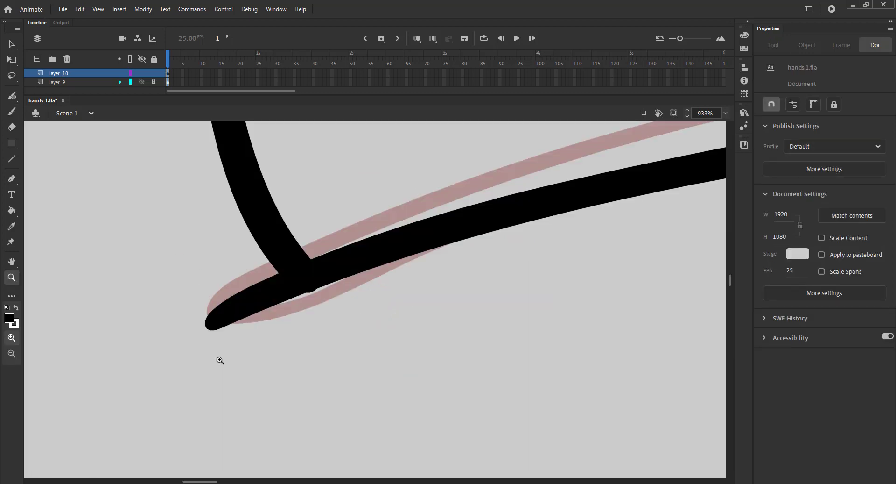
key(e)
mouse_move(267, 295)
mouse_down()
mouse_move(253, 301)
mouse_move(243, 276)
mouse_up()
key(ctrl+2)
key(ctrl+s)
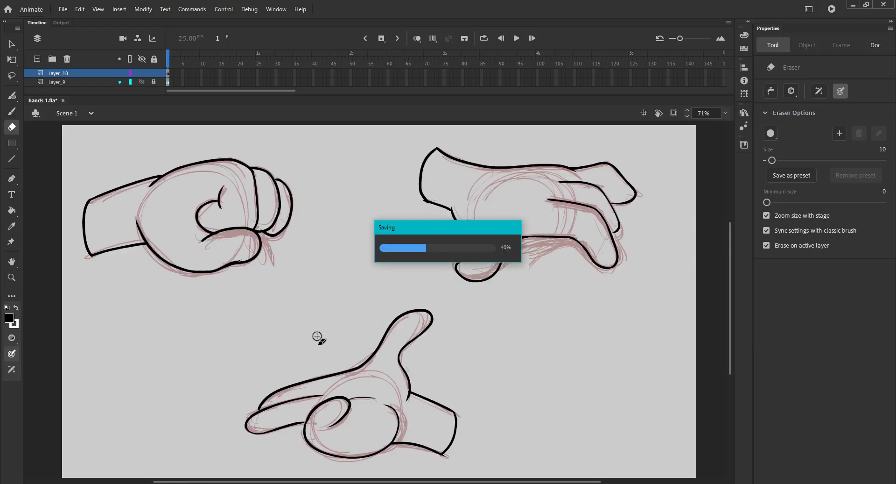
Fill the upper-right hand and the fist with gray #666666 using the Paint Bucket.
key(z)
drag(551, 187, 692, 274)
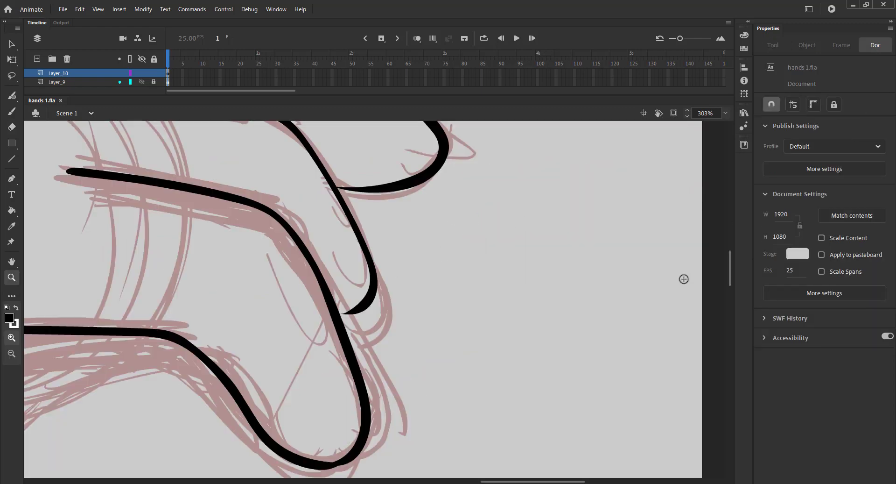
key(b)
key(ctrl+2)
key(k)
click(770, 133)
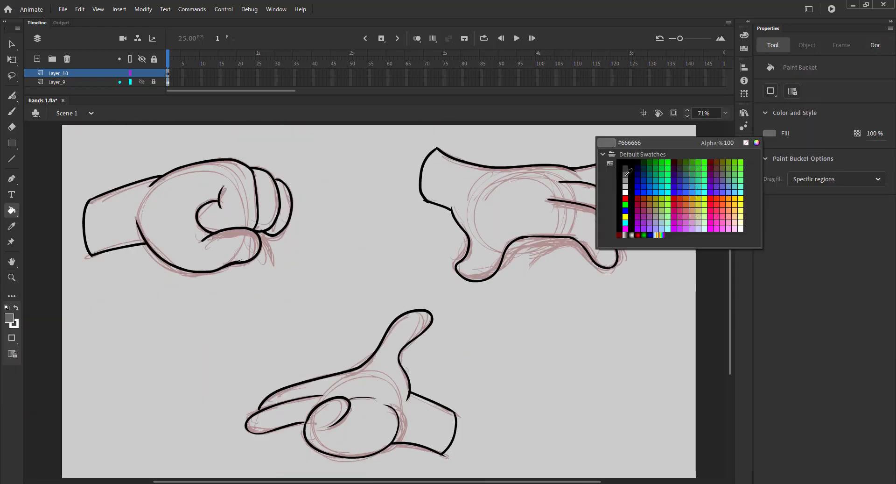
click(625, 175)
click(516, 204)
click(166, 235)
click(268, 208)
Switch the brush back to black and close the gap at the fist's outermost finger with a short stroke.
key(z)
drag(257, 172, 330, 238)
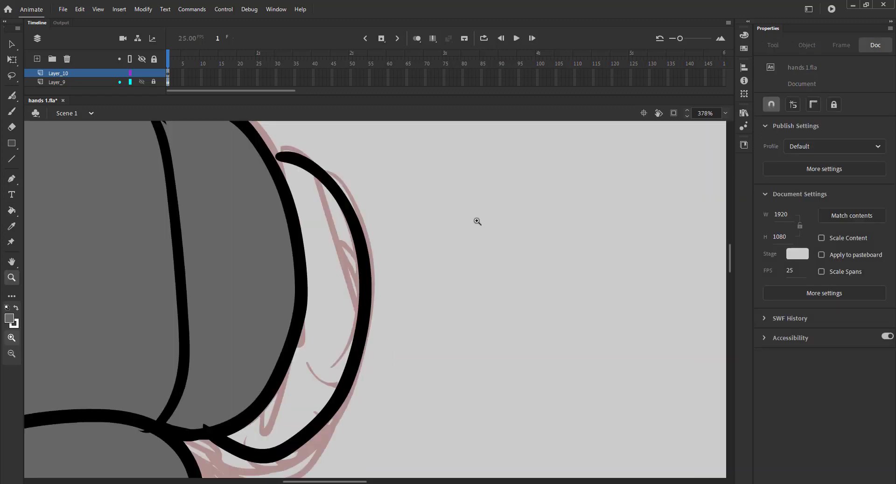
key(b)
click(770, 133)
click(625, 163)
drag(272, 158, 291, 159)
key(ctrl+2)
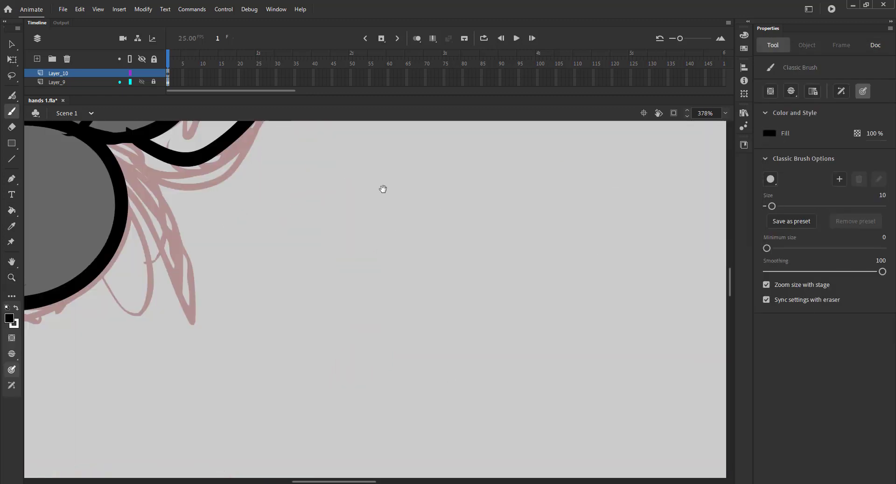
Close the gap in the lower hand's outline between the thumb and finger strokes.
key(z)
drag(235, 395, 411, 460)
key(b)
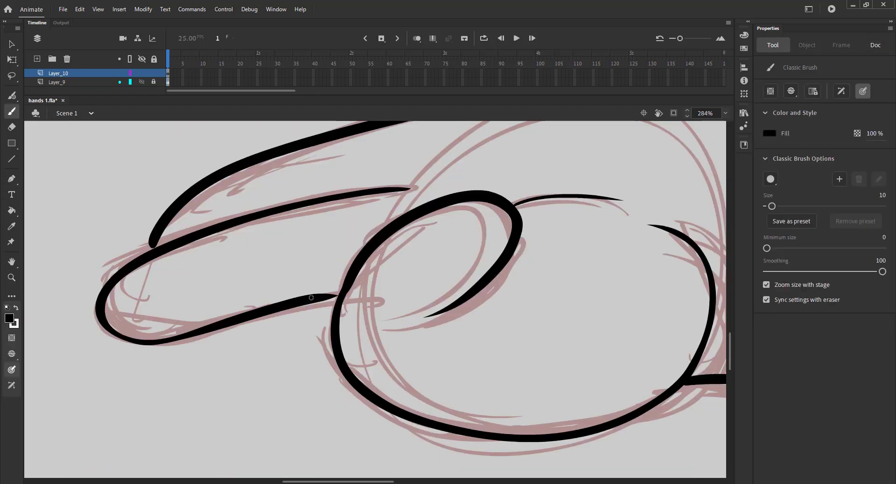
drag(562, 259, 238, 314)
drag(292, 216, 393, 343)
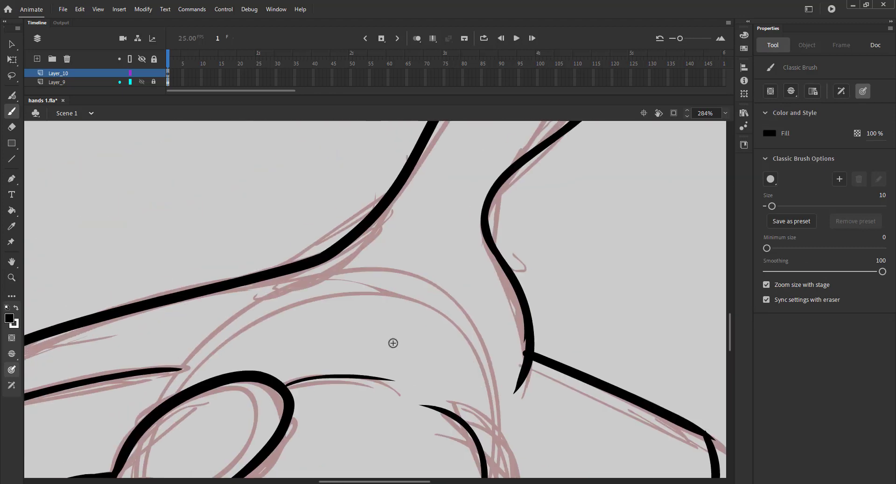
Fill the lower pointing hand with the same gray using the Paint Bucket.
key(ctrl+2)
key(k)
click(770, 134)
click(626, 174)
click(639, 168)
click(345, 386)
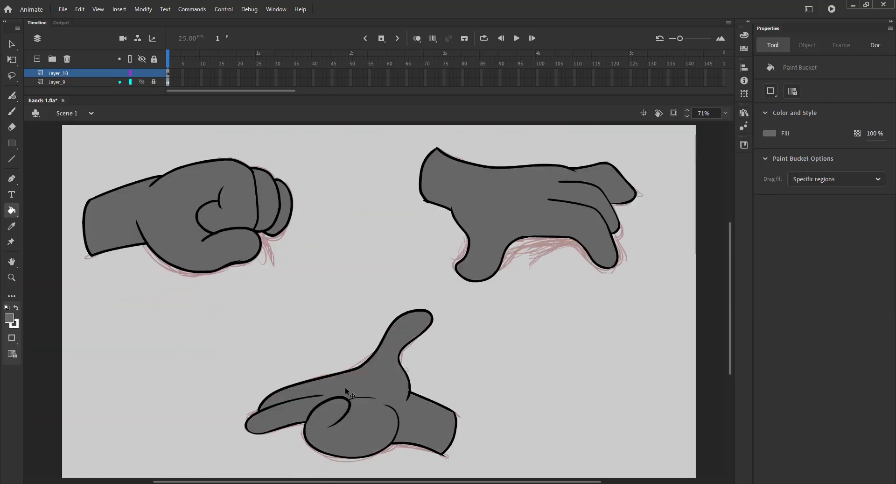
Group the lower pointing hand's outlines and fill into one object.
key(v)
mouse_move(224, 306)
mouse_down()
mouse_move(482, 426)
mouse_move(524, 466)
mouse_up()
key(ctrl+g)
Group the upper-left fist's drawing and select the upper-right hand's drawing.
drag(65, 144, 315, 289)
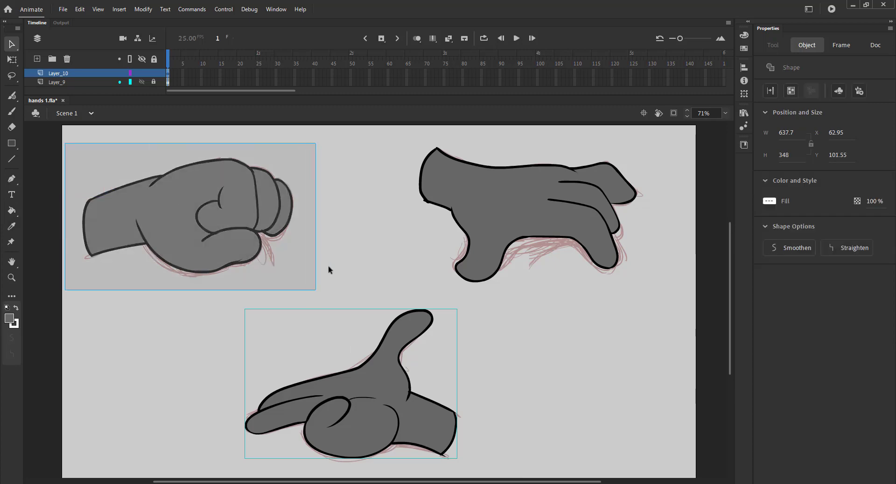
key(ctrl+g)
drag(394, 136, 650, 295)
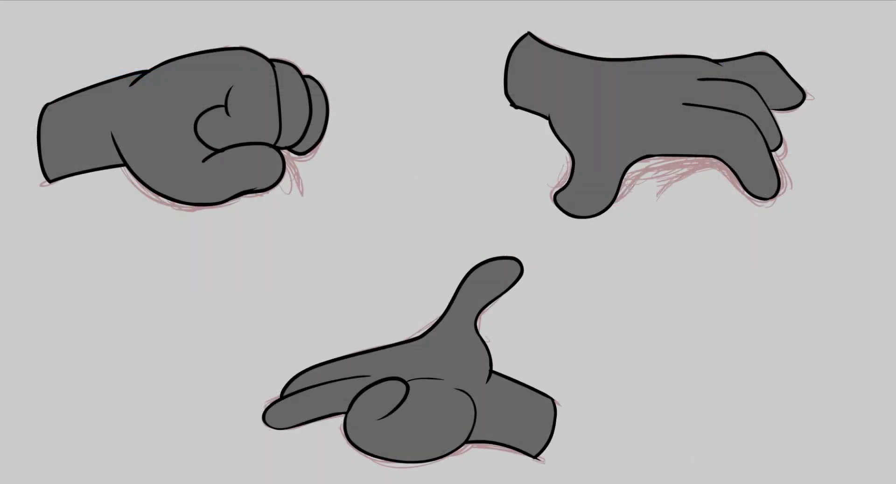